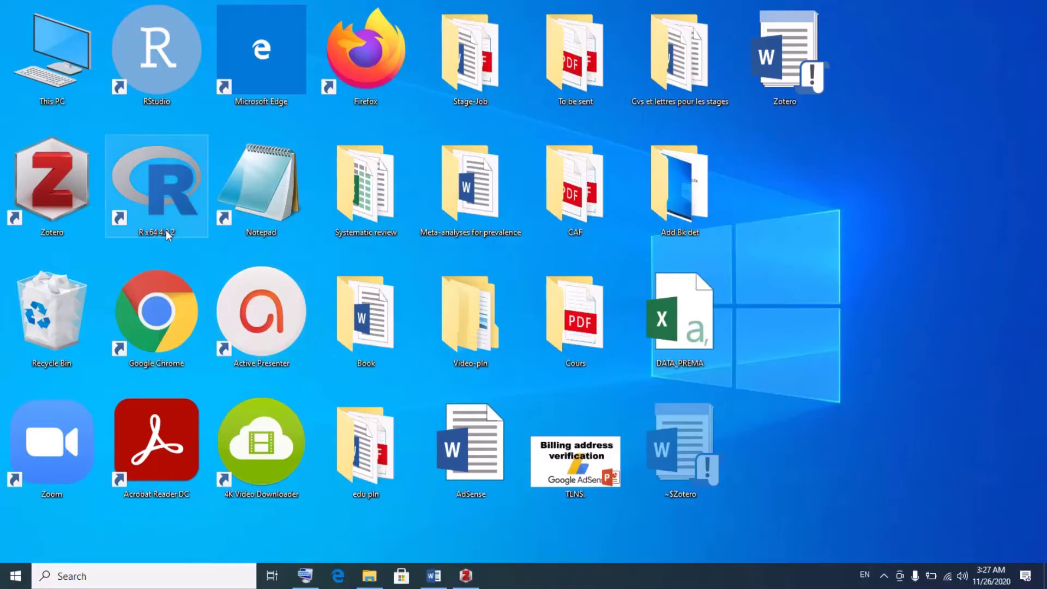
# Step: Launch Firefox and put the cursor in the New Tab address bar
pyautogui.doubleClick(358, 80)
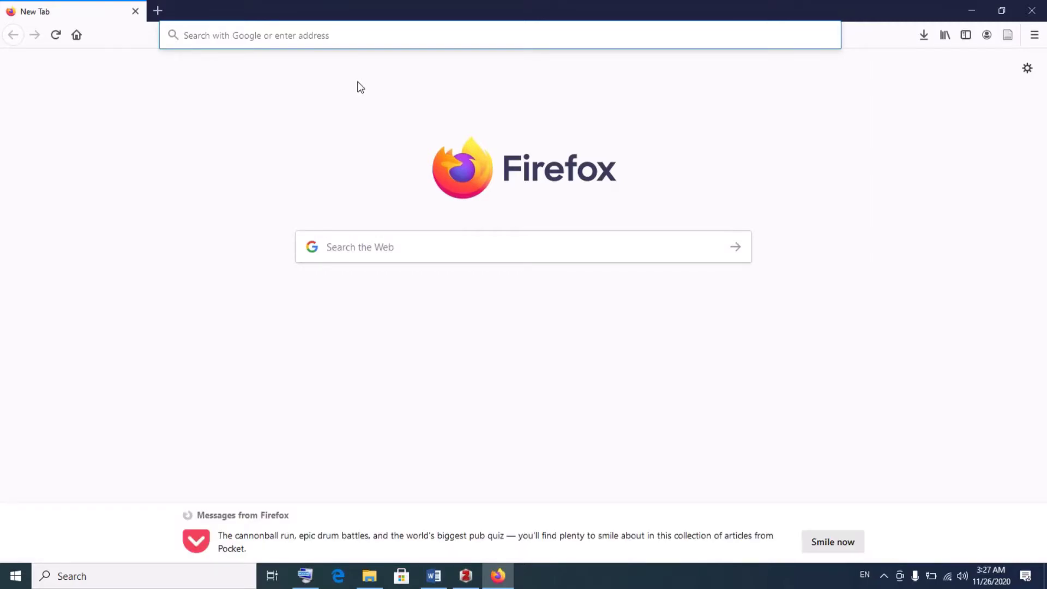
pyautogui.click(327, 41)
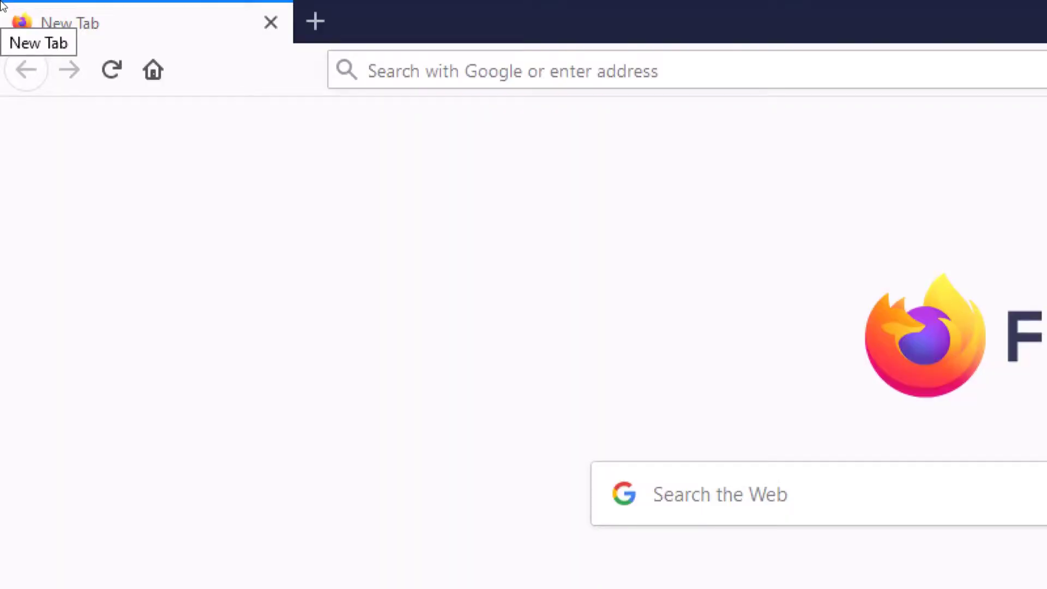
# Step: Go to the Zotero website and log out of the currently signed-in account
pyautogui.click(396, 69)
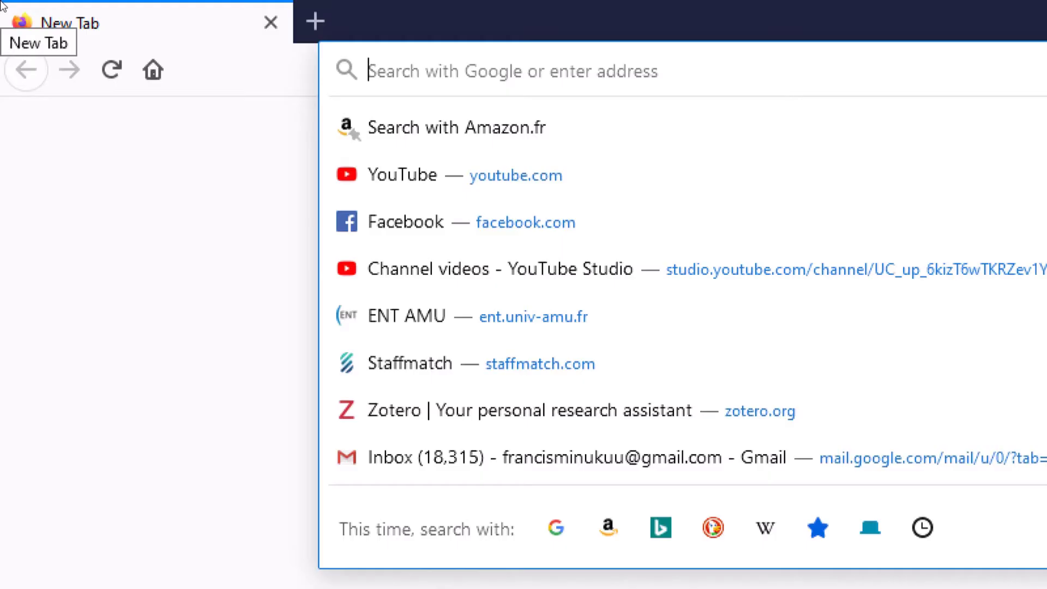
pyautogui.write('zoter')
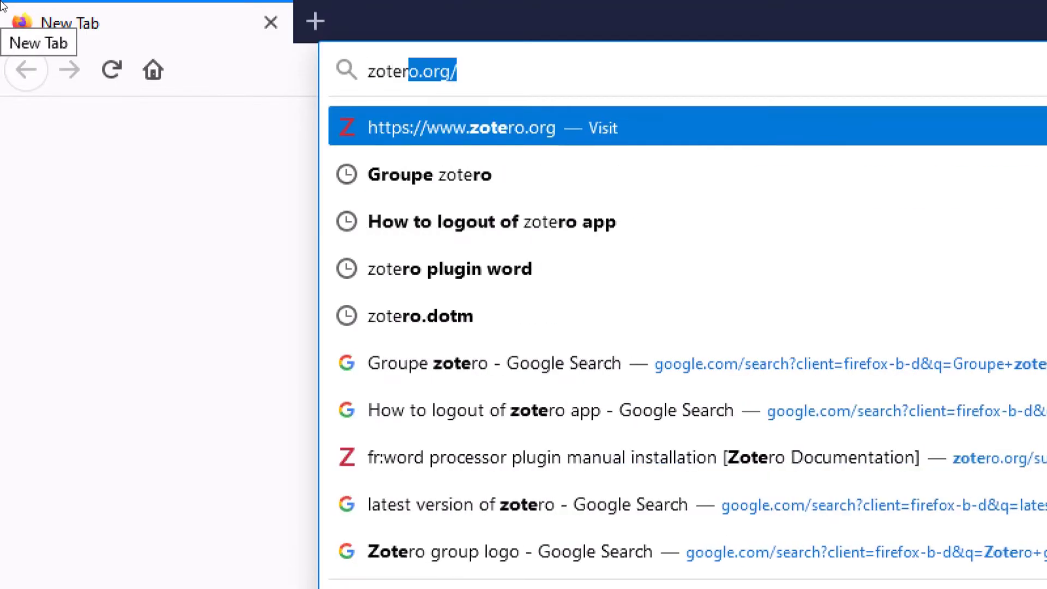
pyautogui.write('o')
pyautogui.press('Return')
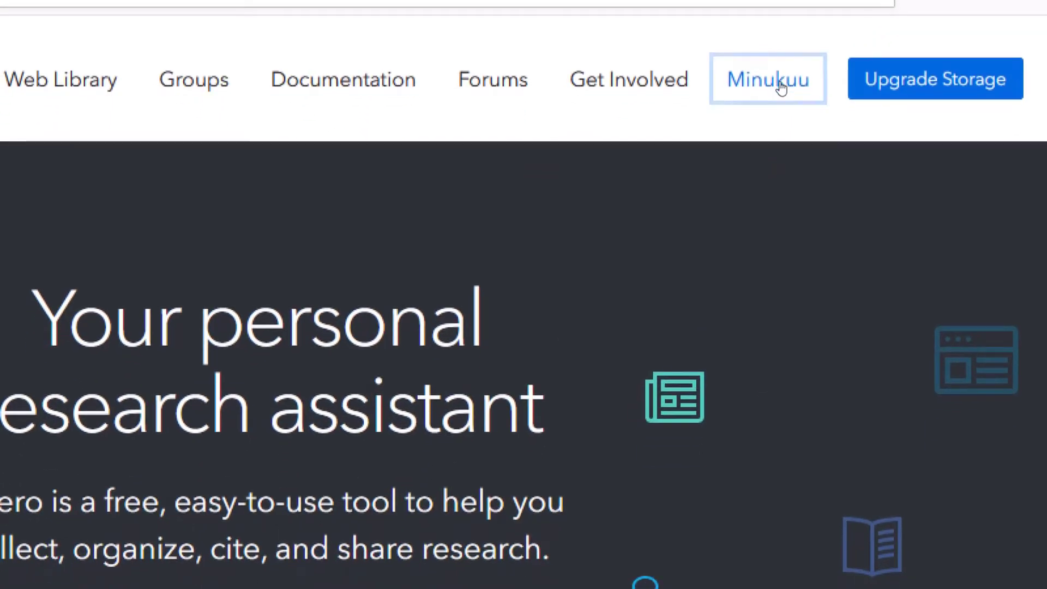
pyautogui.click(776, 168)
pyautogui.click(791, 312)
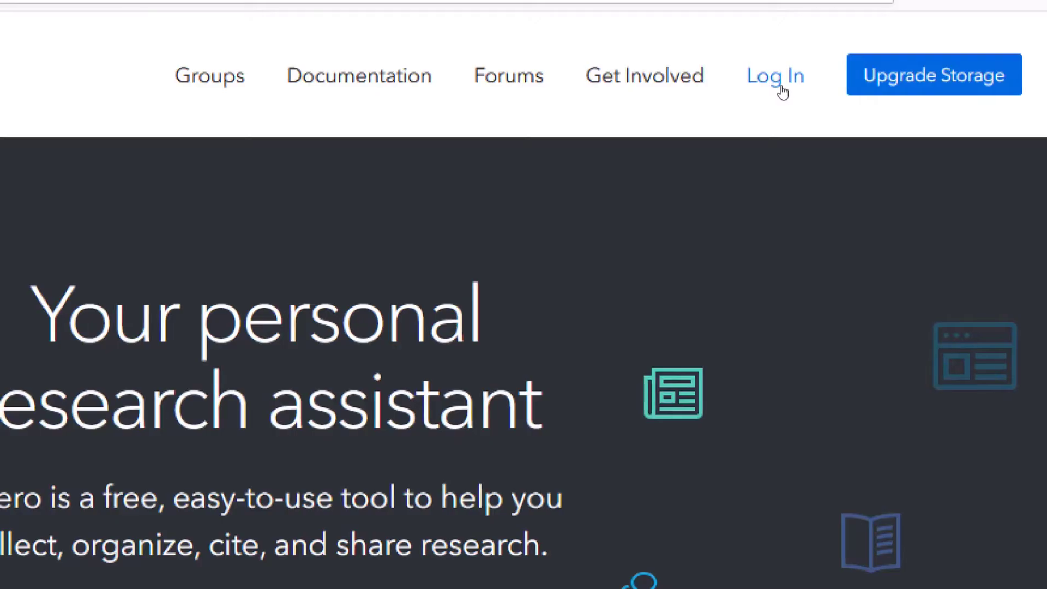
# Step: Log back into Zotero using the browser's saved account credentials
pyautogui.click(782, 93)
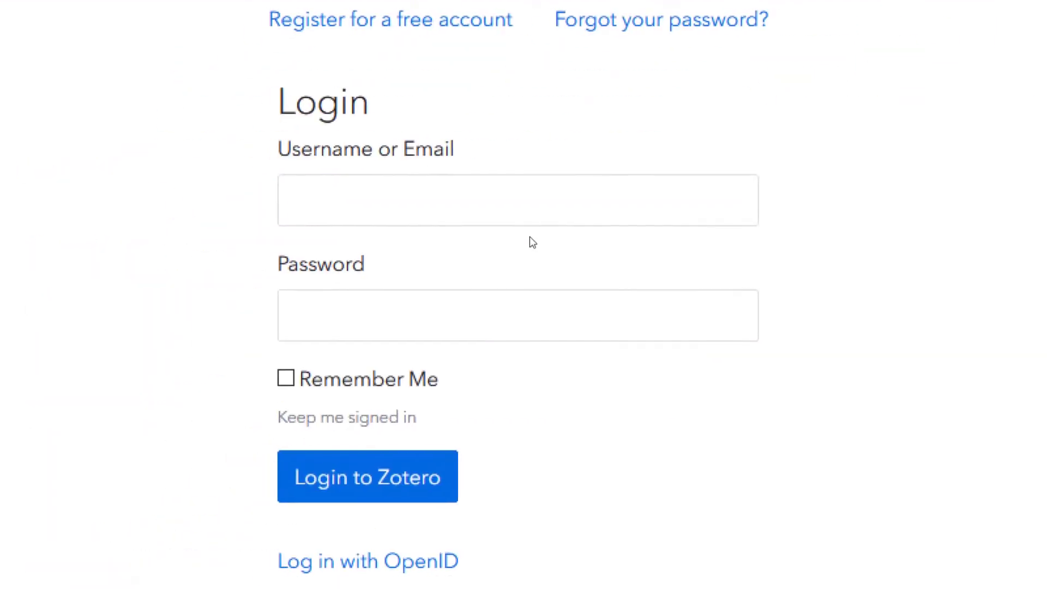
pyautogui.click(526, 219)
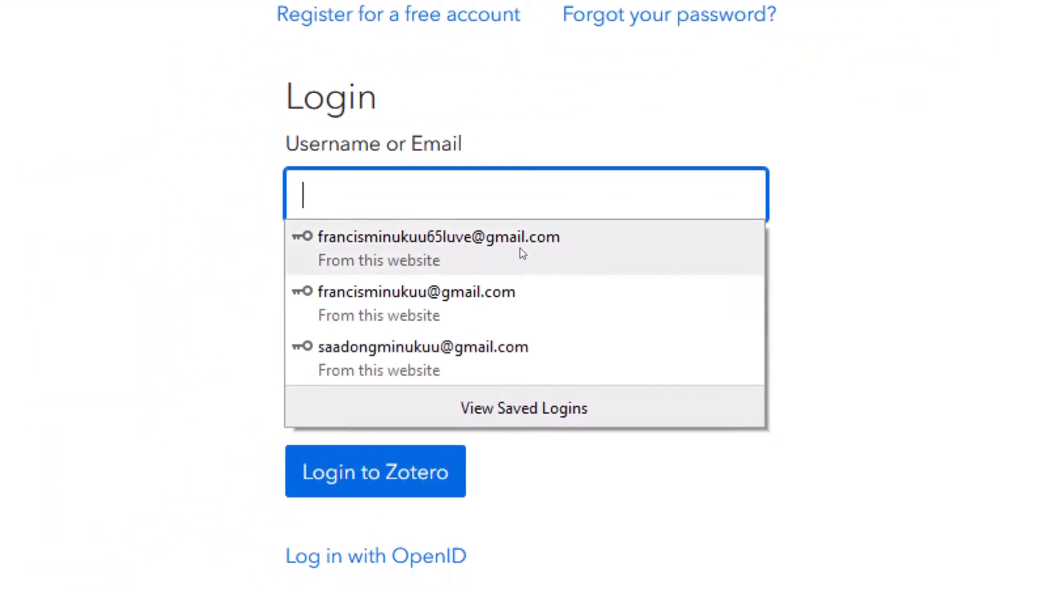
pyautogui.click(519, 271)
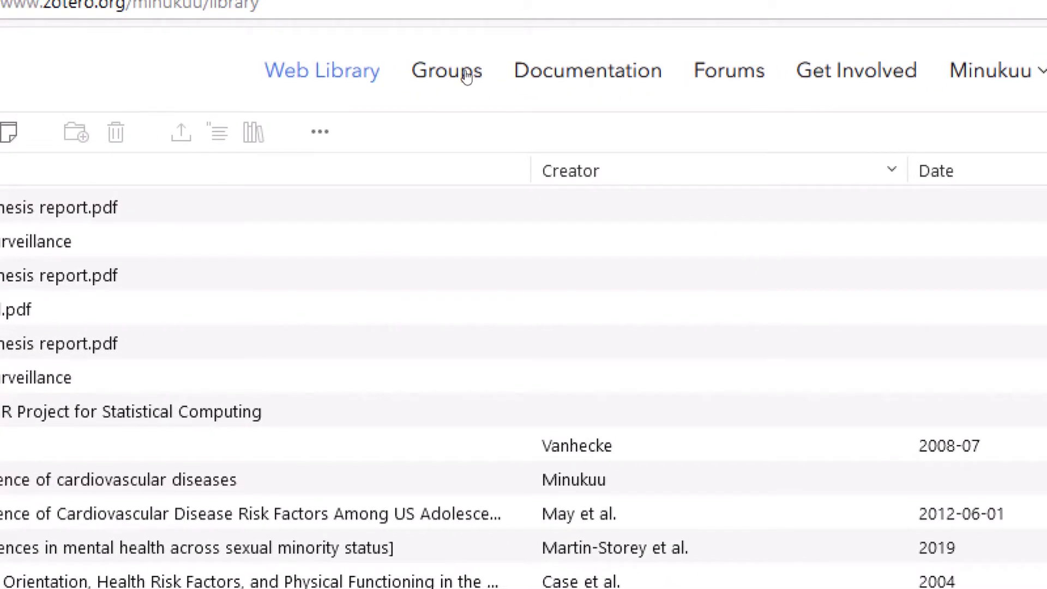
# Step: Go from the Groups page to the Search for Groups page
pyautogui.click(467, 75)
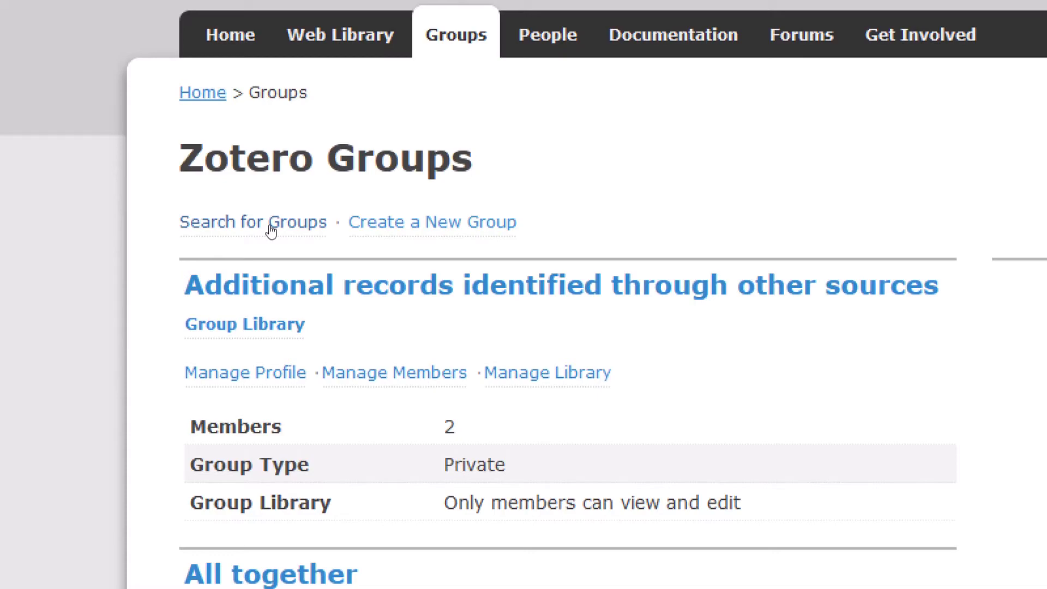
pyautogui.click(271, 229)
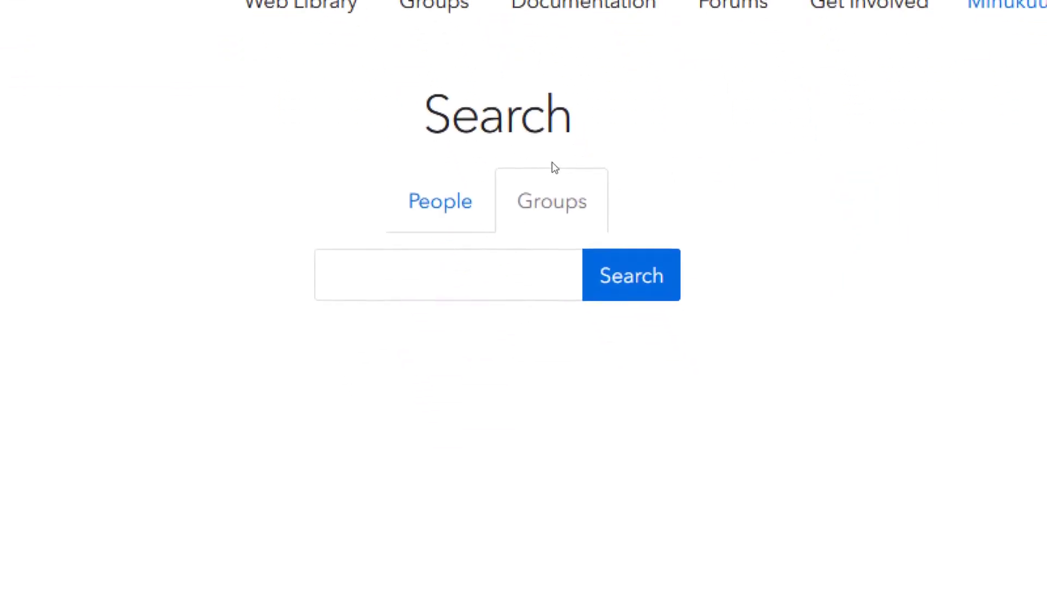
# Step: Enter 'Diabetis' as the search term on the Groups search tab
pyautogui.click(439, 203)
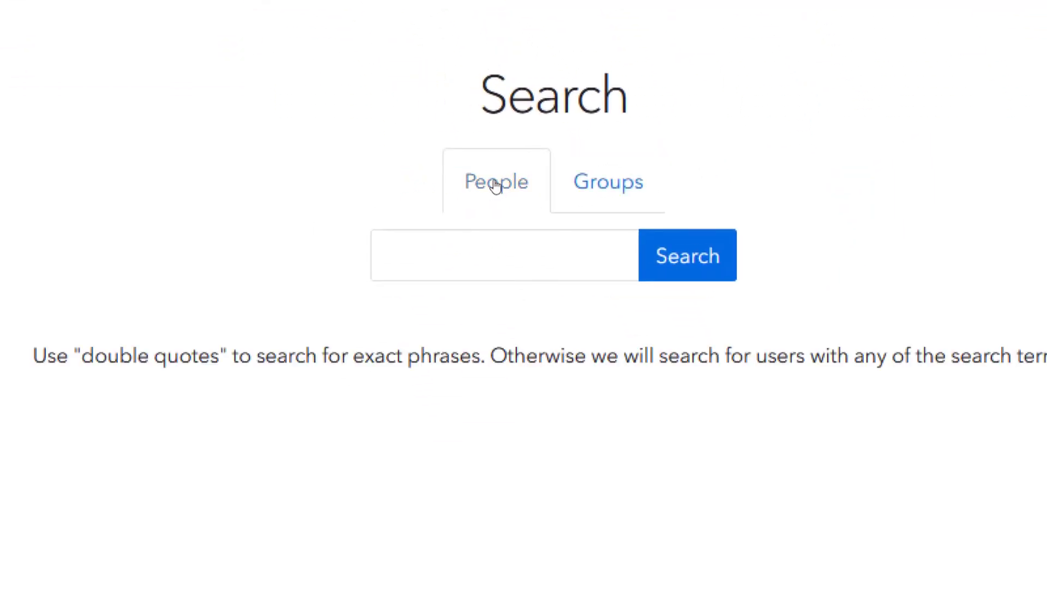
pyautogui.click(553, 188)
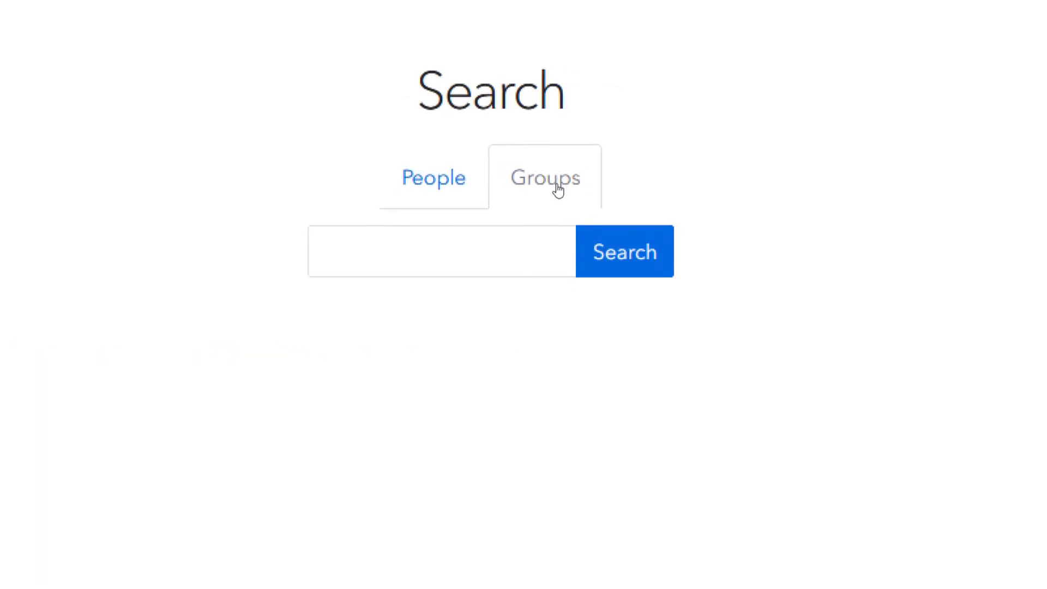
pyautogui.click(542, 247)
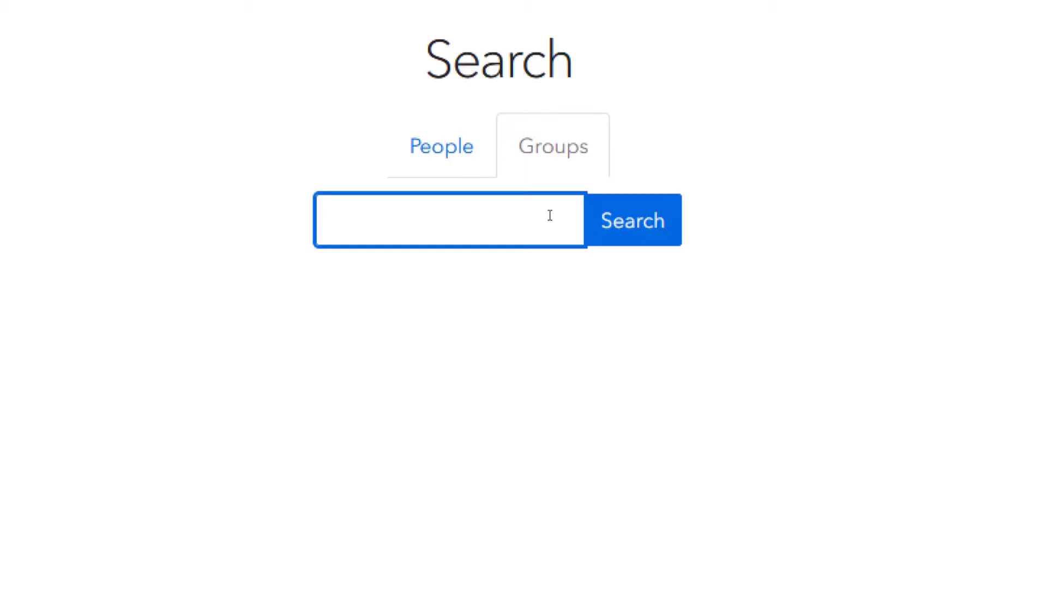
pyautogui.write('Di')
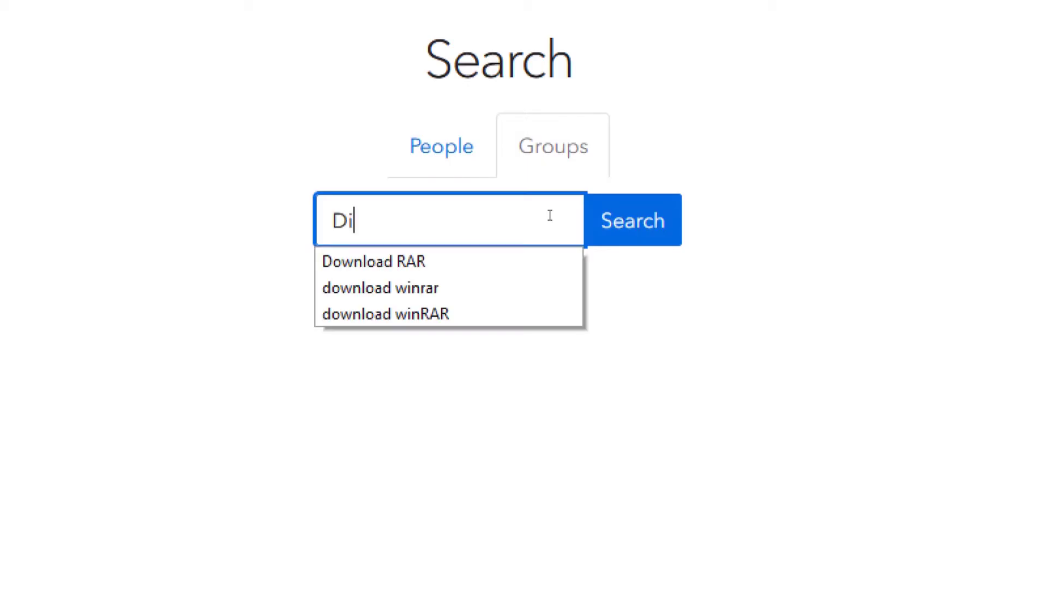
pyautogui.write('abetis')
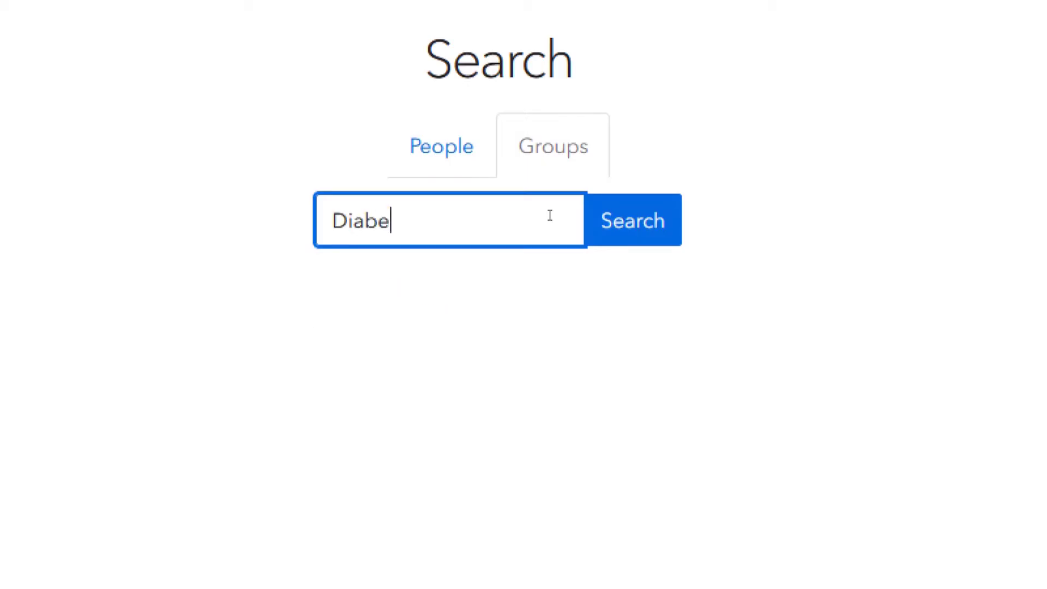
# Step: Run the 'Diabetis' group search to find 'Systematic review on diabetis'
pyautogui.click(590, 226)
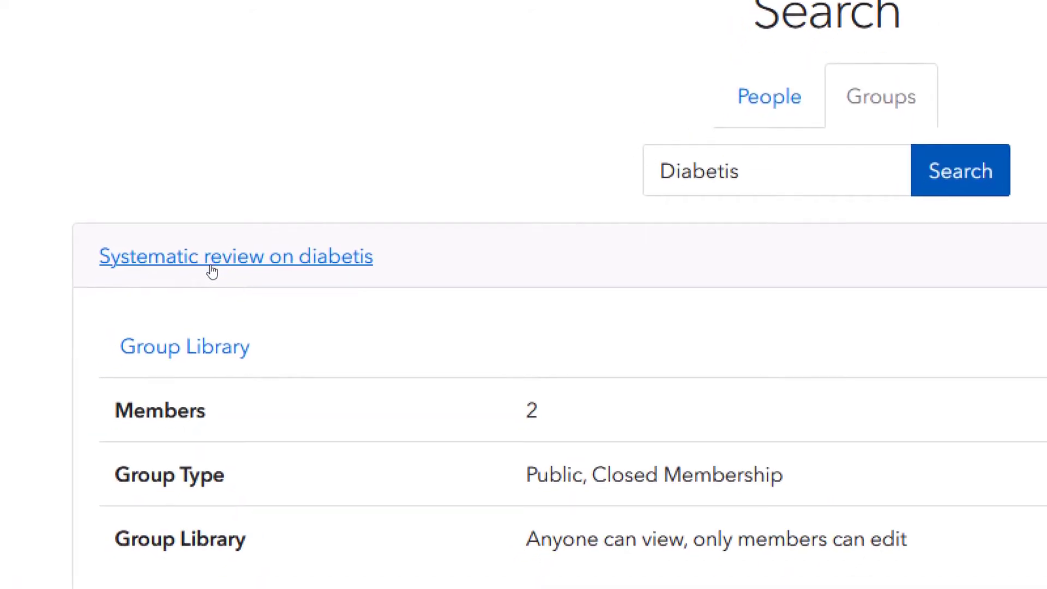
# Step: Open the 'Systematic review on diabetis' group page from the search results
pyautogui.click(209, 263)
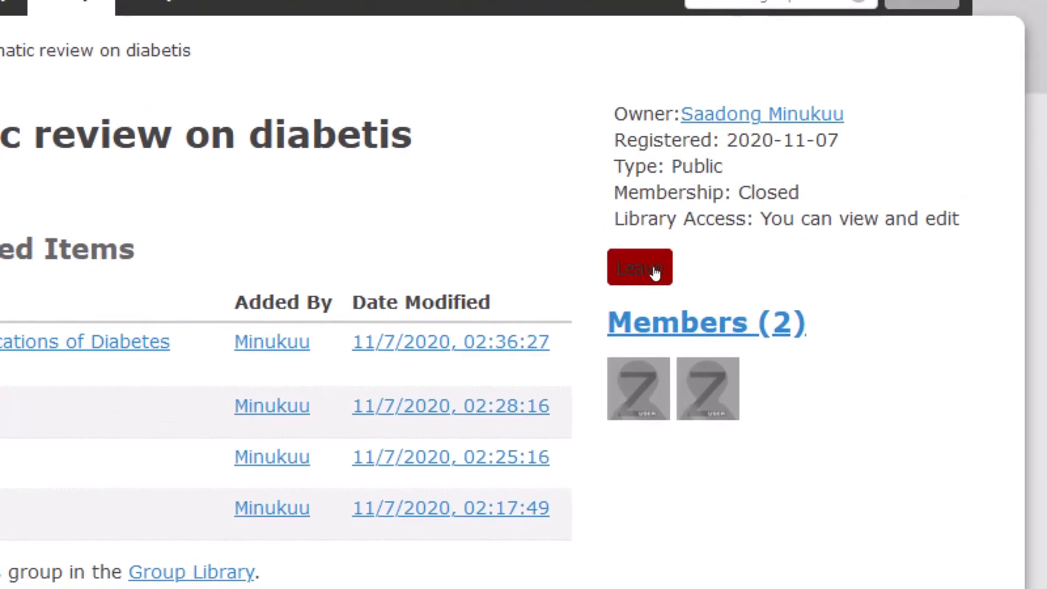
# Step: Leave the 'Systematic review on diabetis' group, then apply to rejoin it
pyautogui.click(655, 273)
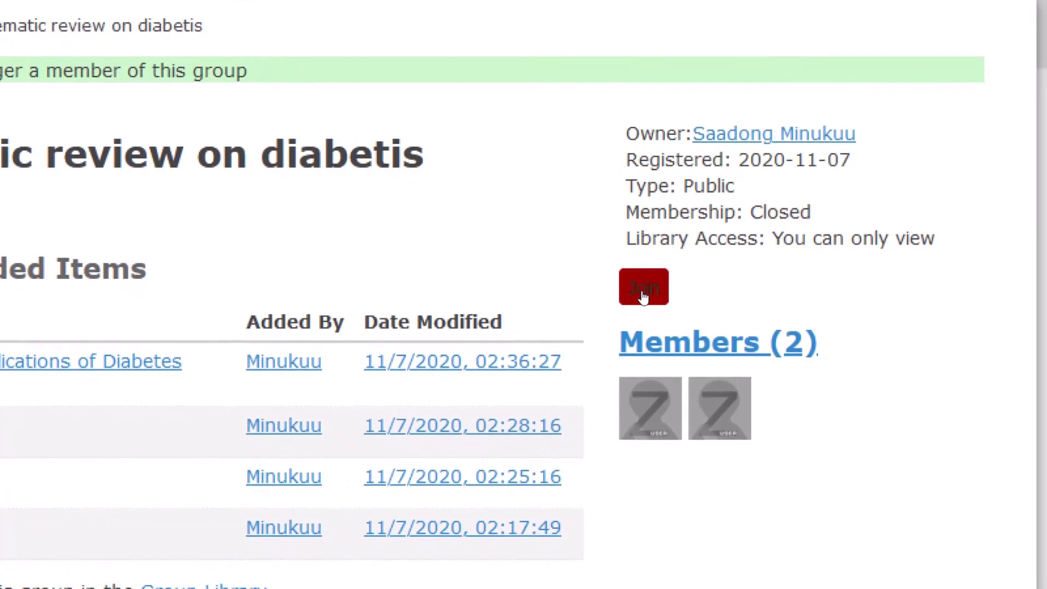
pyautogui.click(644, 289)
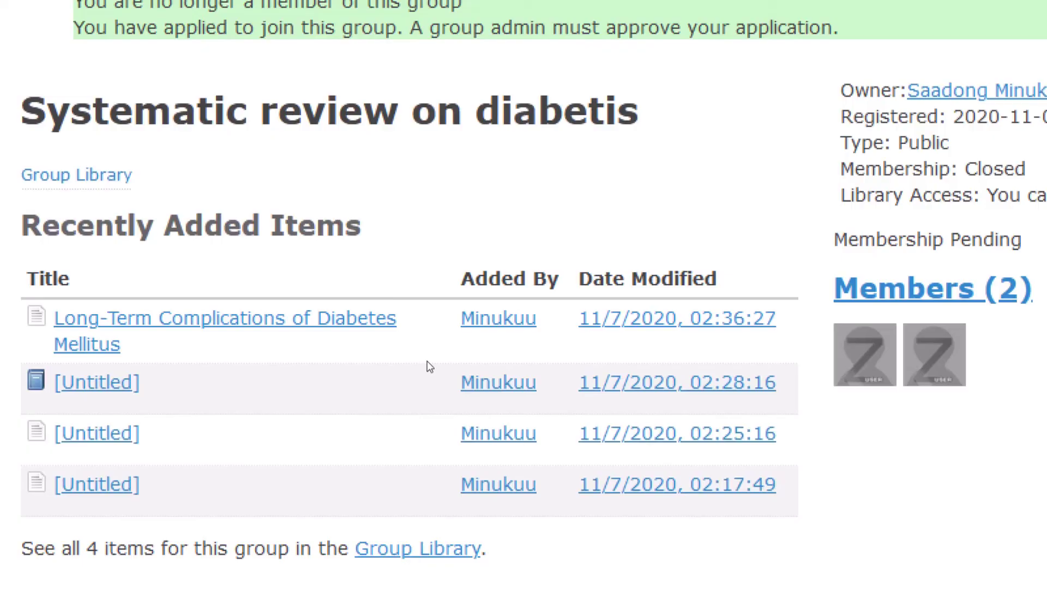
# Step: Select the untitled book item in the group library and check its Attachments and Related tabs
pyautogui.scroll(-1, 430, 366)
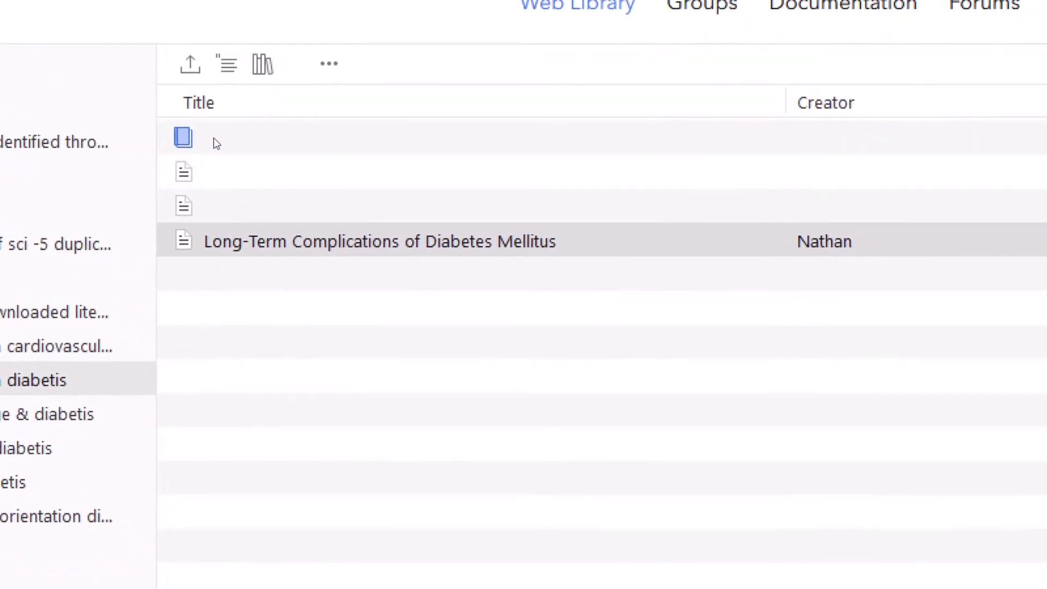
pyautogui.click(217, 143)
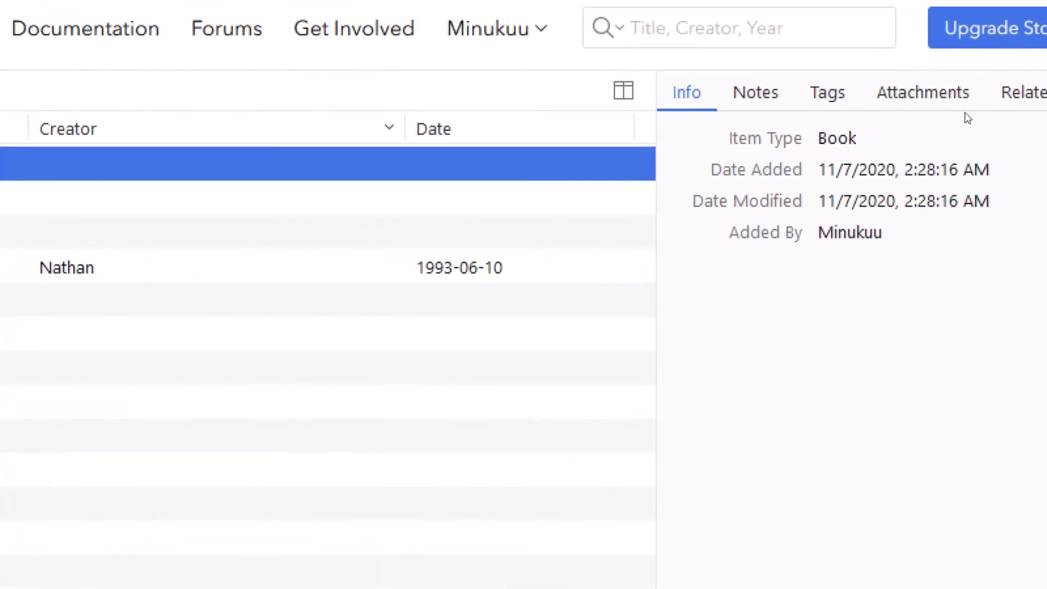
pyautogui.click(935, 97)
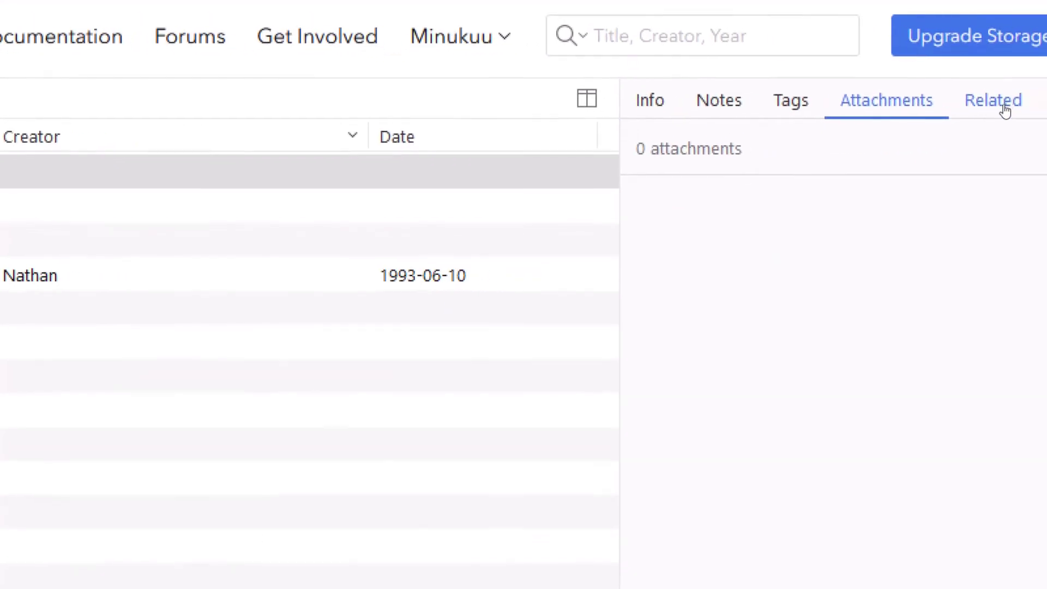
pyautogui.click(1003, 112)
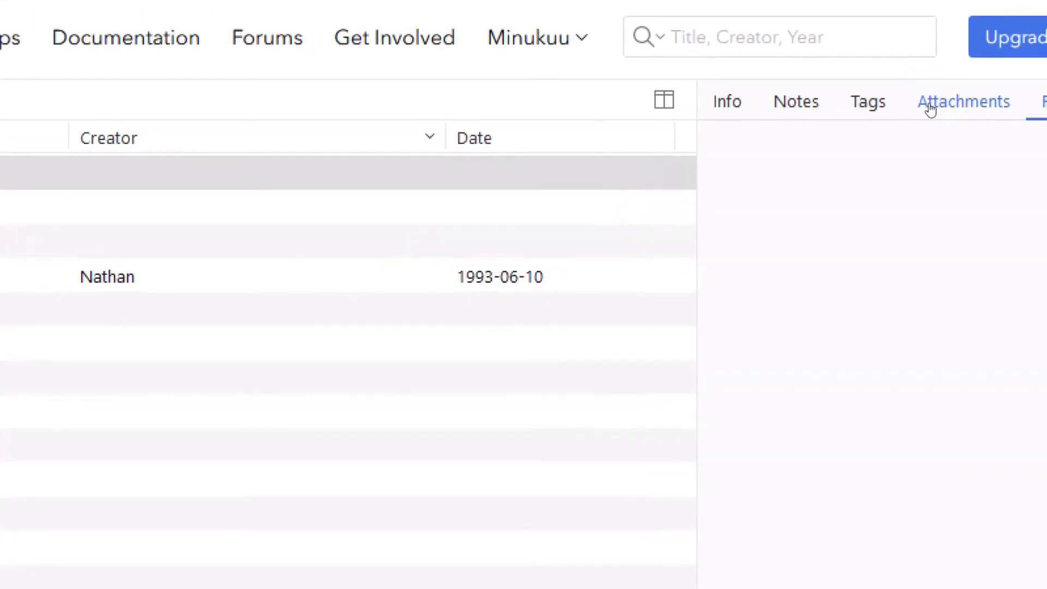
pyautogui.click(858, 106)
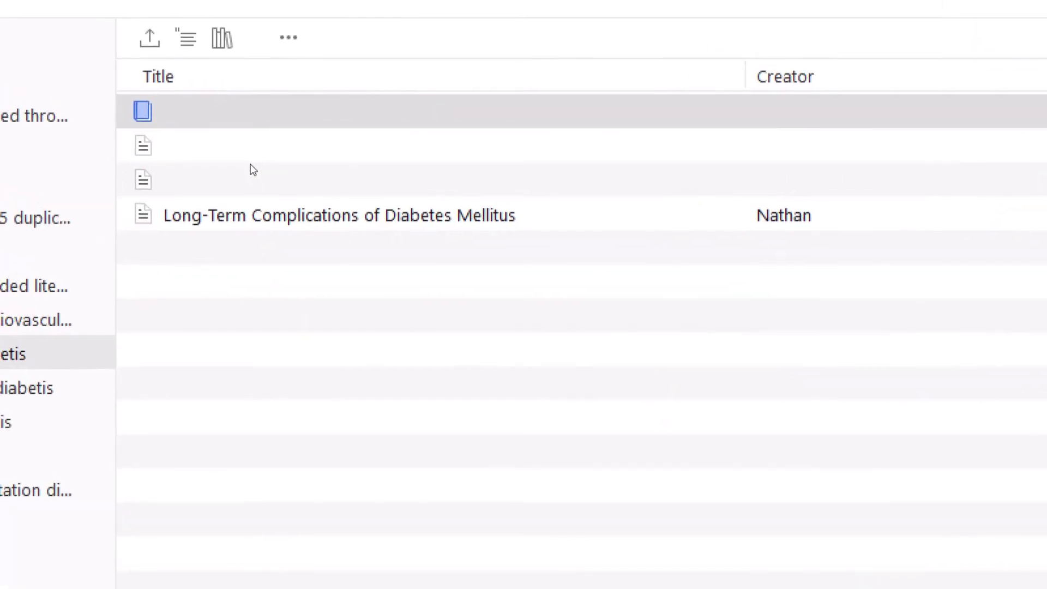
# Step: Read the 'Long-Term Complications of Diabetes Mellitus' article on NEJM, then return to the Zotero tab
pyautogui.click(252, 170)
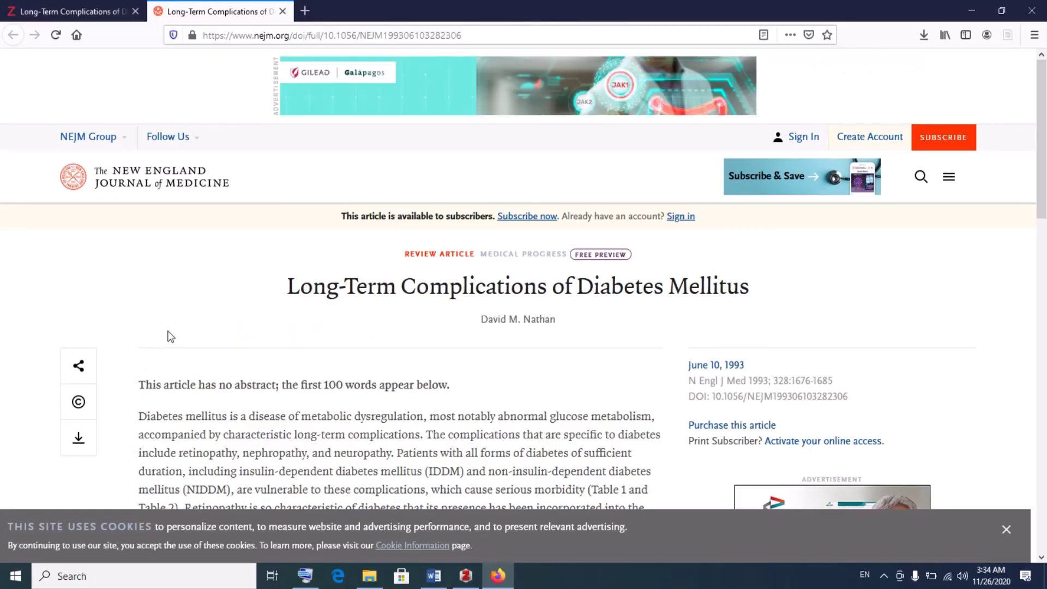
pyautogui.scroll(-5, 168, 334)
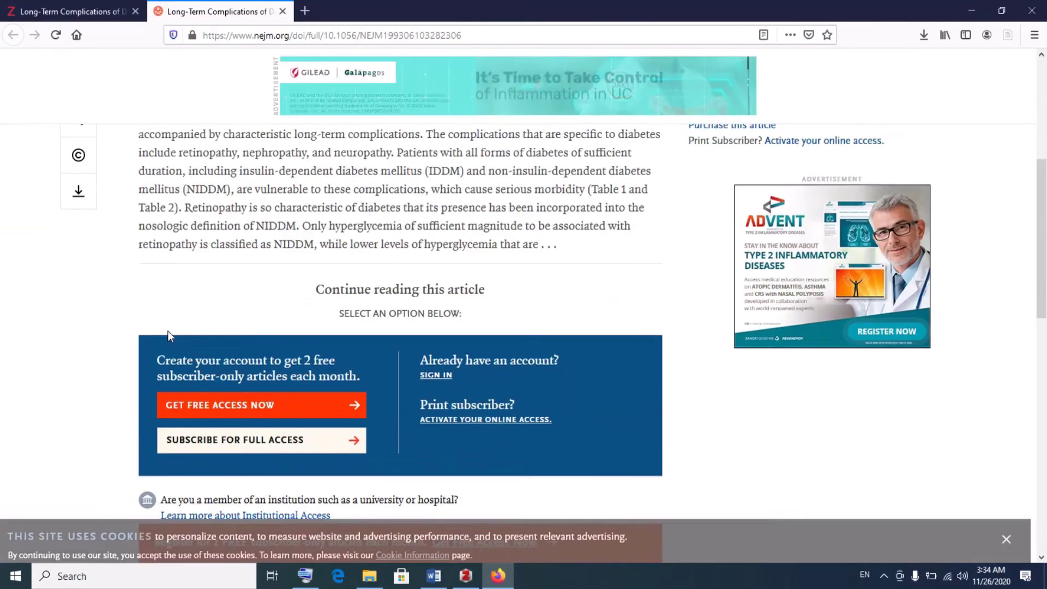
pyautogui.scroll(5, 168, 334)
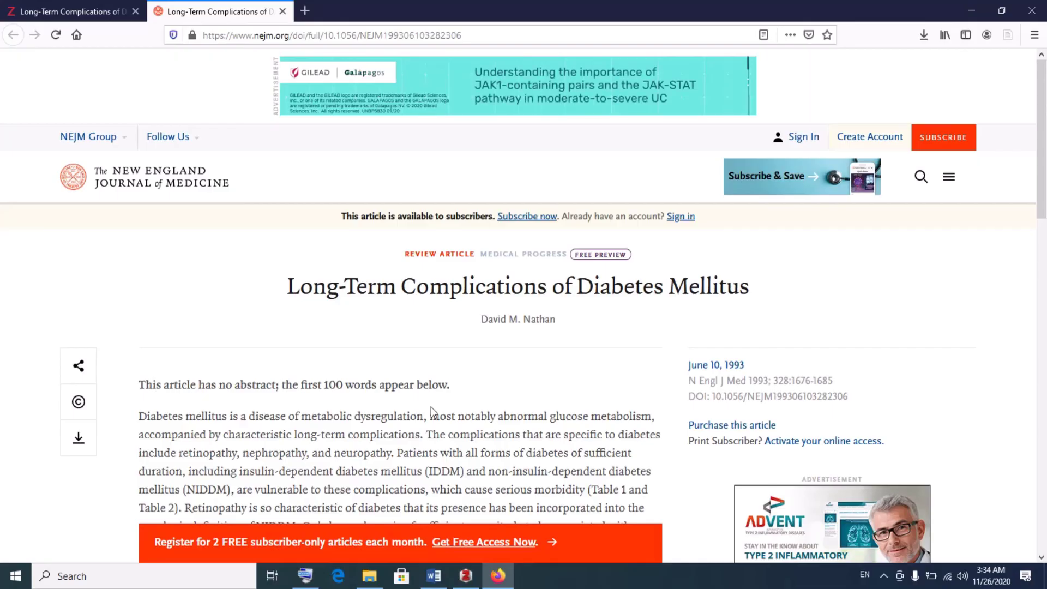
pyautogui.click(69, 11)
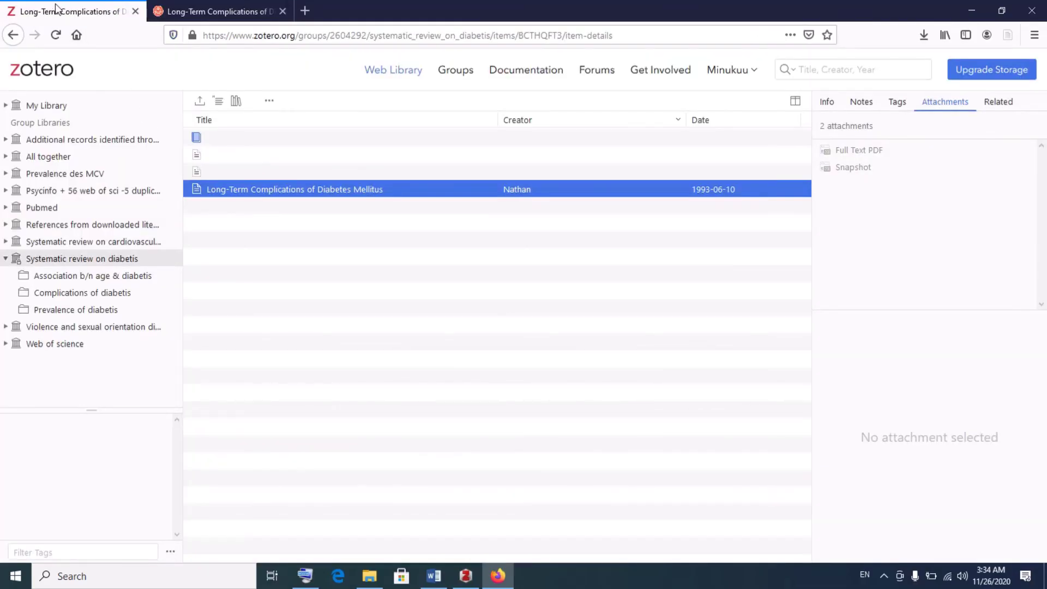
# Step: In a new tab, go from zotero.org's Groups page to Search for Groups and focus the empty search box
pyautogui.click(305, 12)
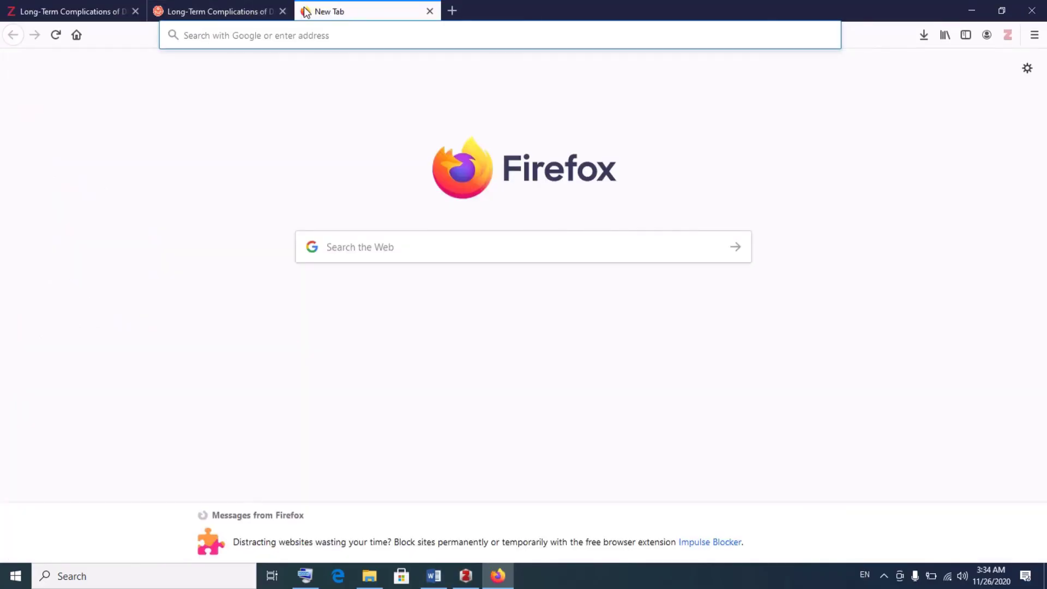
pyautogui.write('ww')
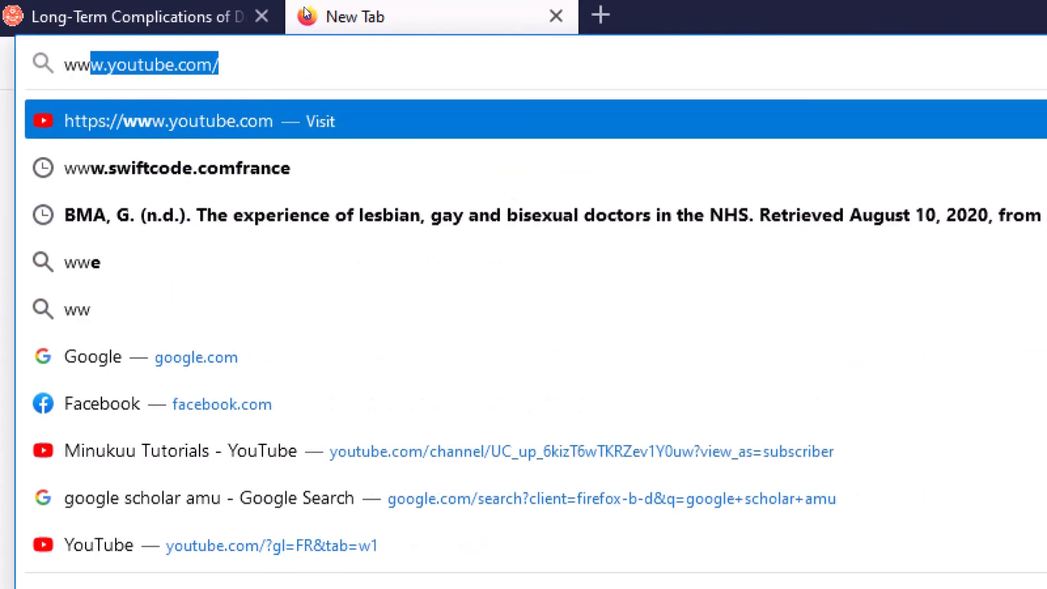
pyautogui.press('BackSpace')
pyautogui.press('BackSpace')
pyautogui.press('BackSpace')
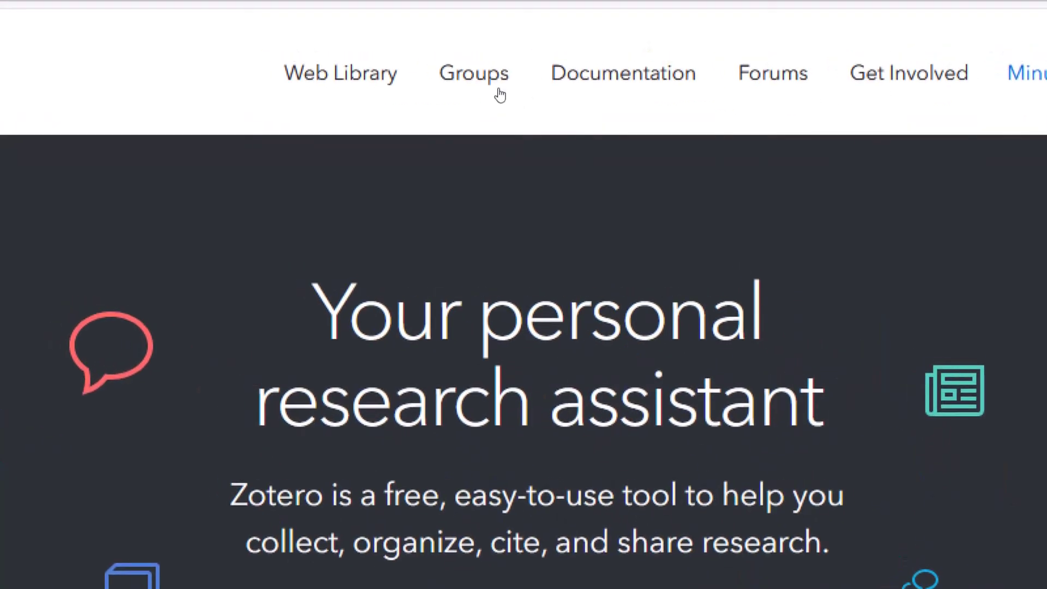
pyautogui.click(498, 93)
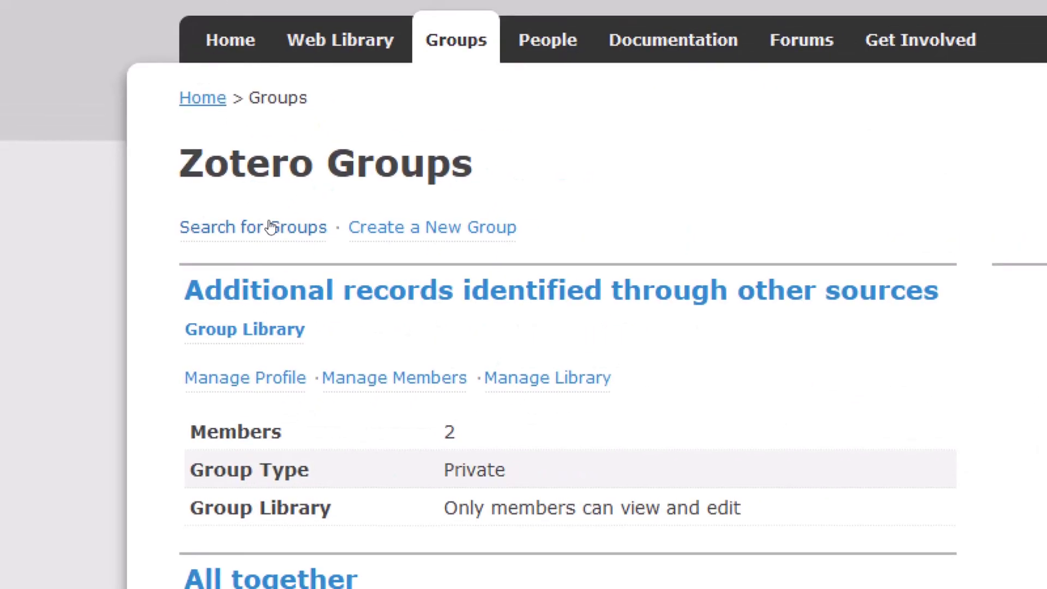
pyautogui.click(270, 228)
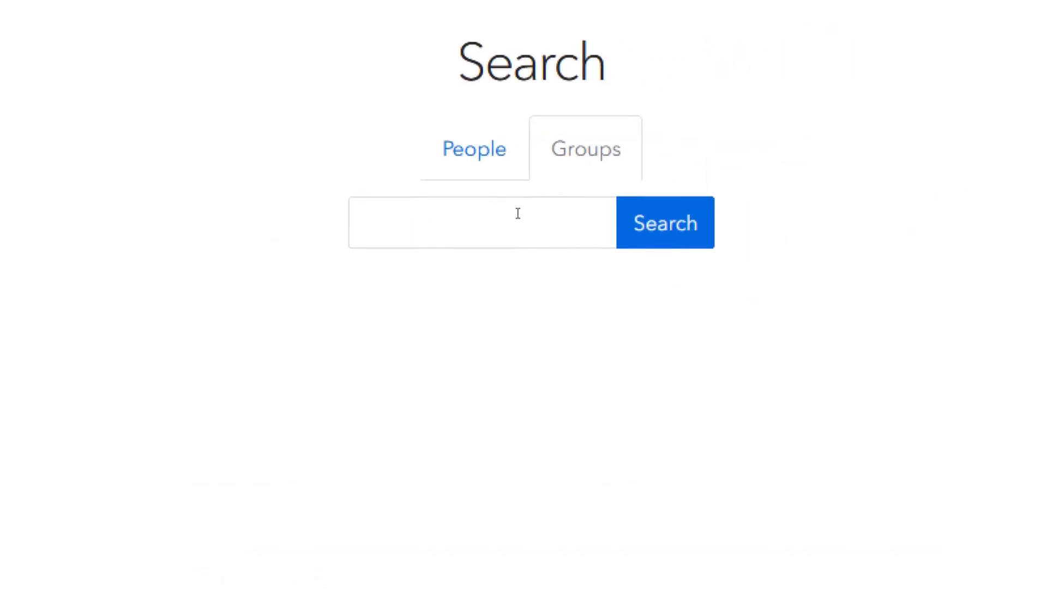
pyautogui.click(517, 216)
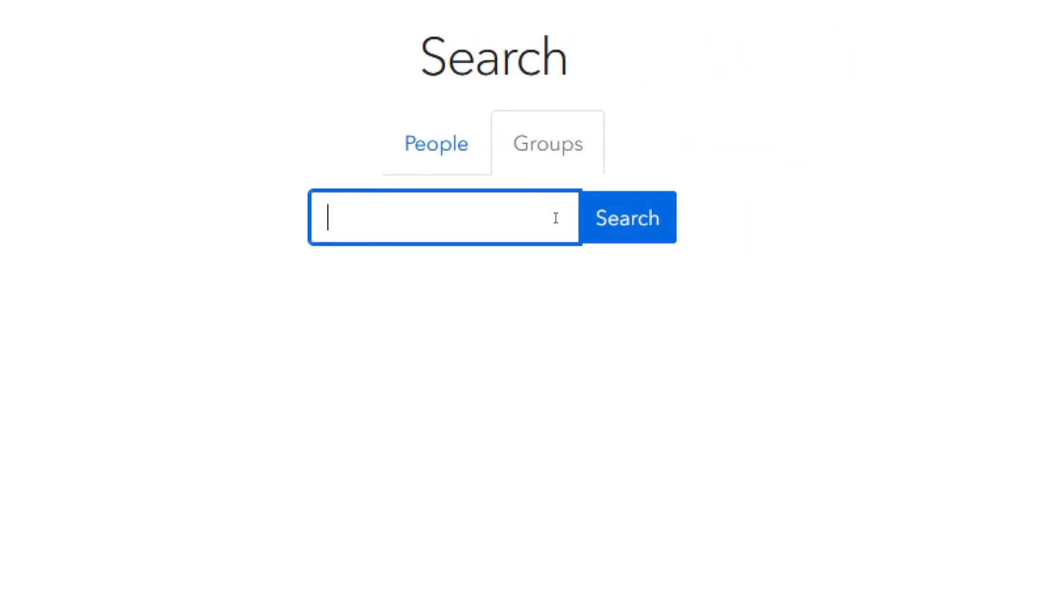